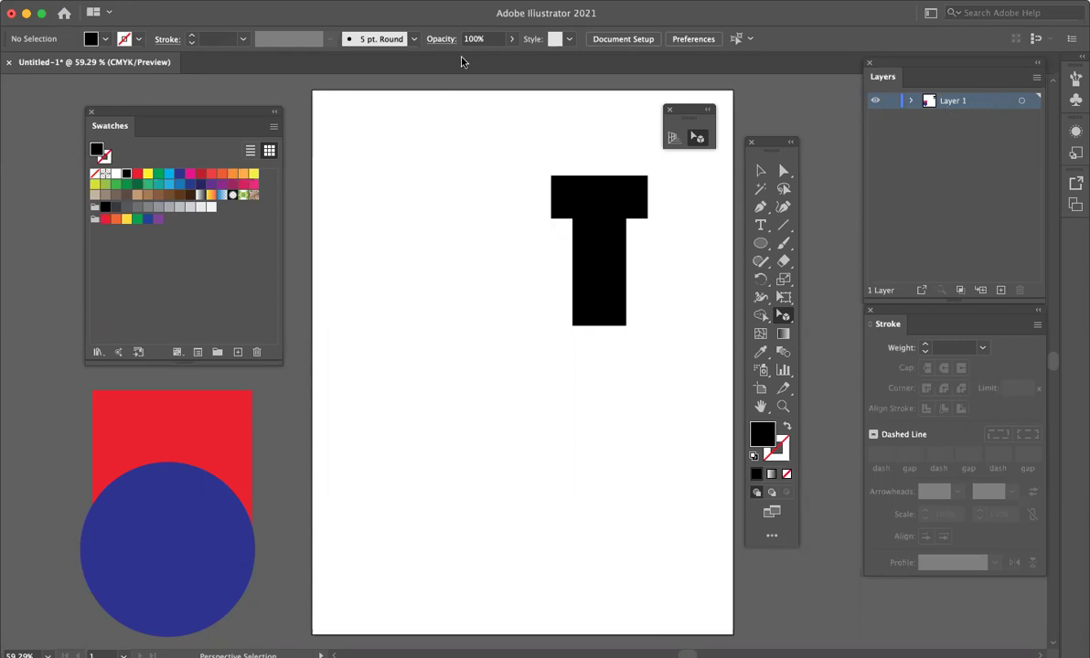
Turn on the one-point perspective grid in [1P-Normal View] from the View menu.
left_click(347, 1)
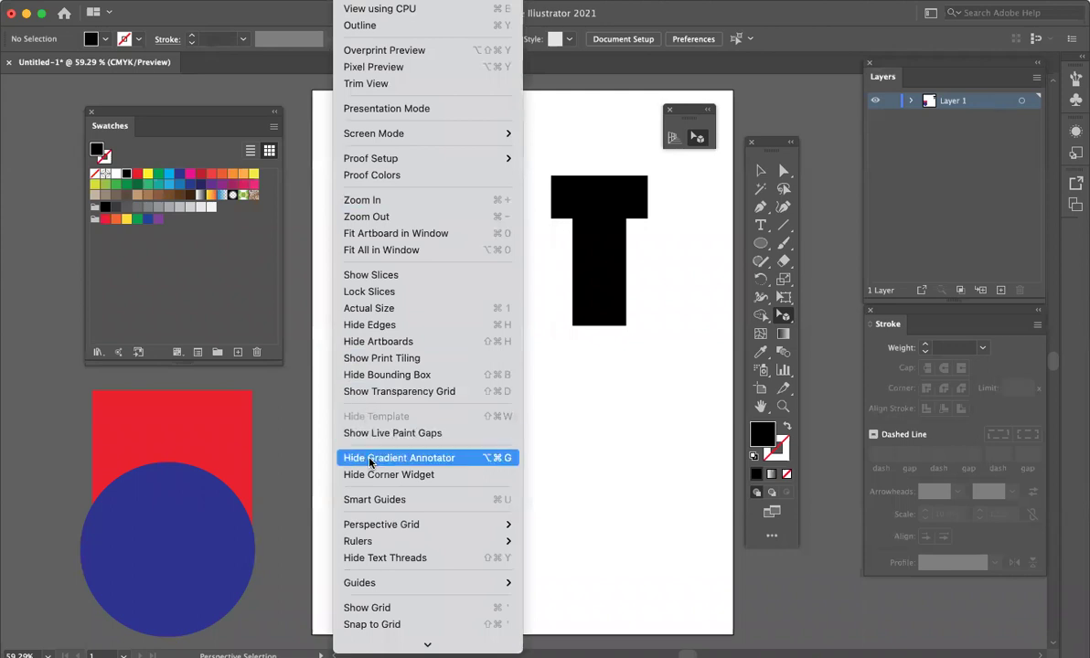
mouse_move(381, 528)
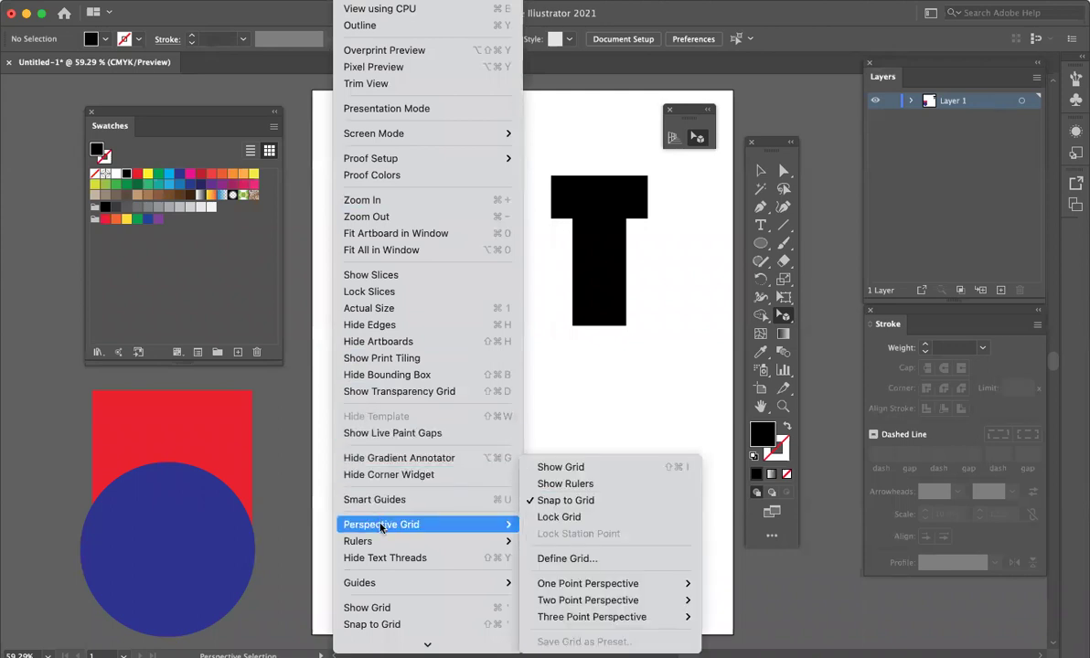
mouse_move(690, 590)
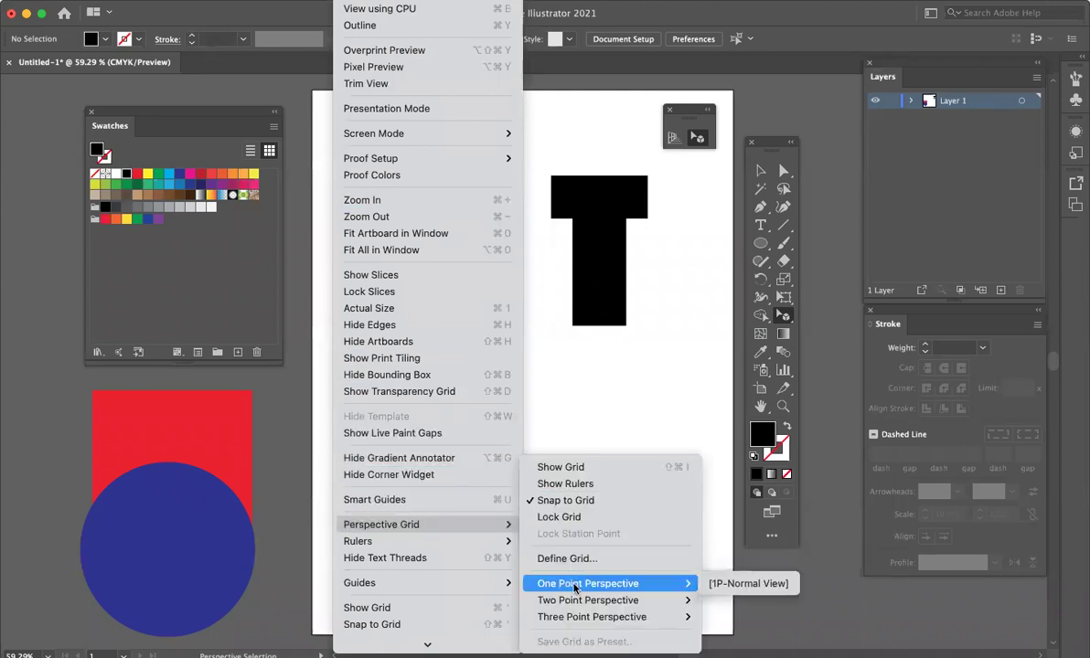
left_click(734, 590)
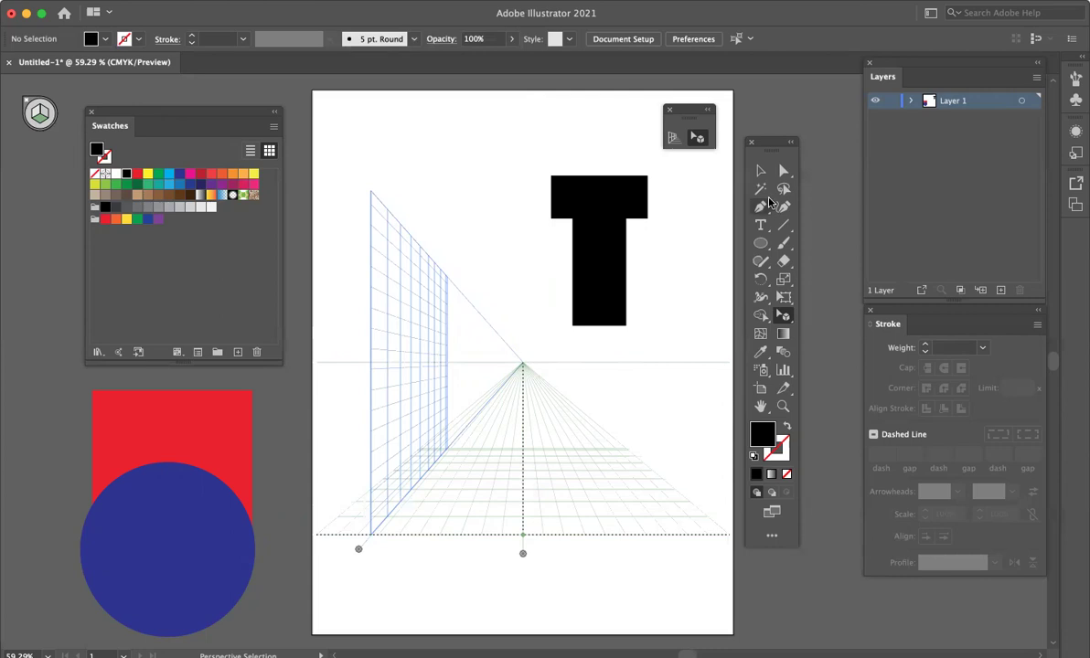
Select the black T and bring up the Perspective Grid tool flyout to reach Perspective Selection.
key("v")
left_click(619, 253)
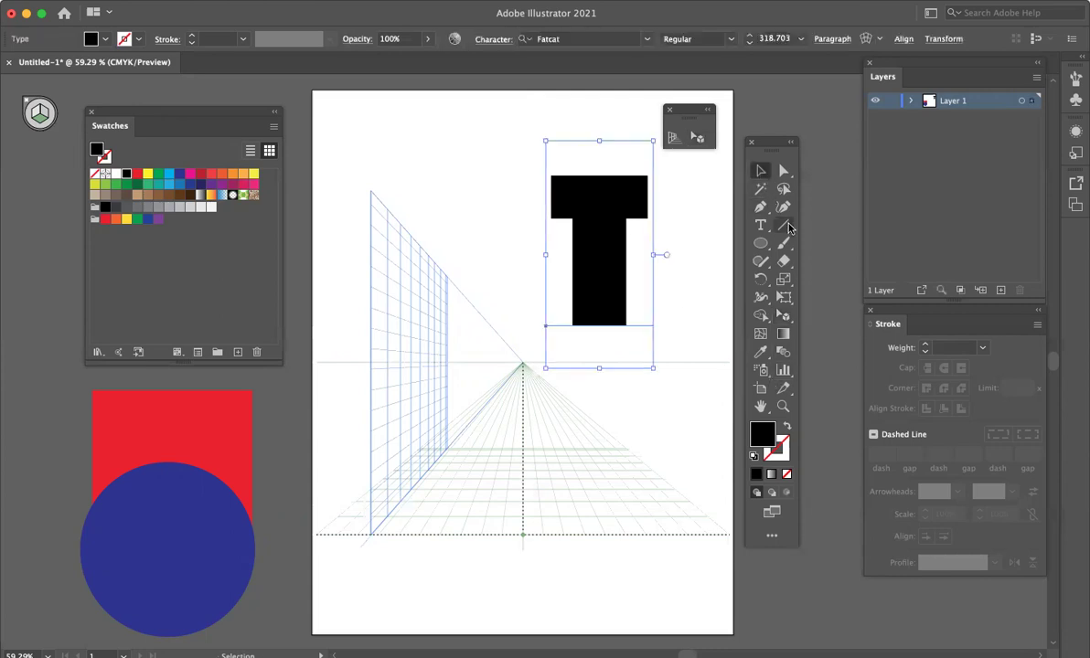
left_click(782, 316)
left_click(781, 317)
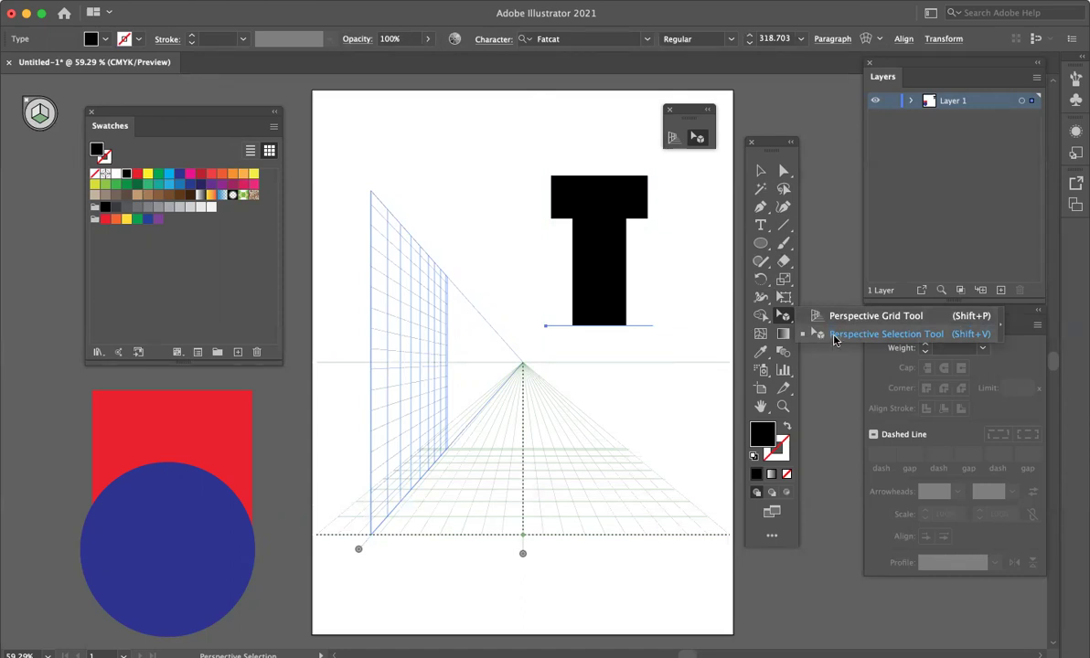
With Perspective Selection, drop the black T onto the ground plane and enlarge it by its corner.
left_click(822, 336)
left_click(603, 228)
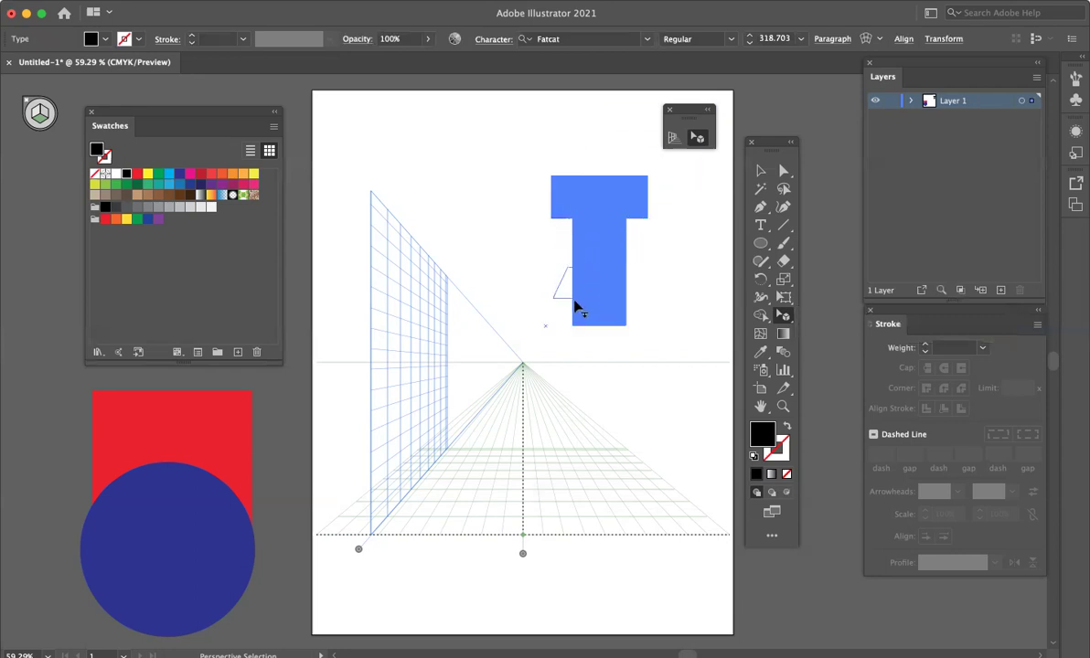
left_click_drag(565, 329, 536, 240)
left_click_drag(493, 423, 531, 473)
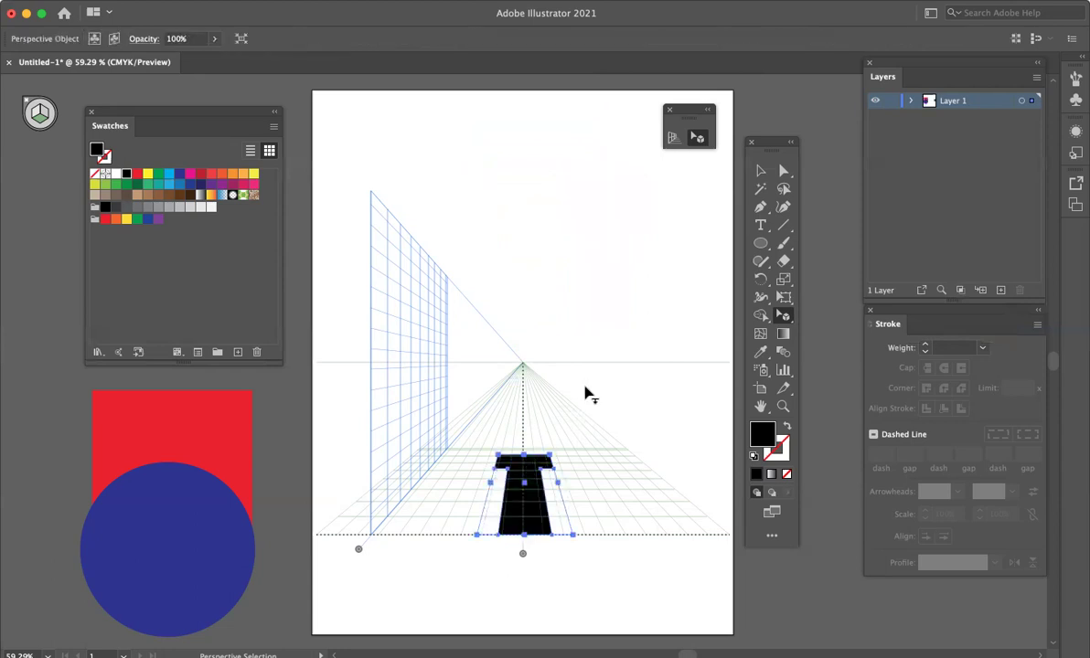
mouse_move(547, 455)
left_mouse_down()
mouse_move(574, 434)
mouse_move(531, 464)
left_mouse_up()
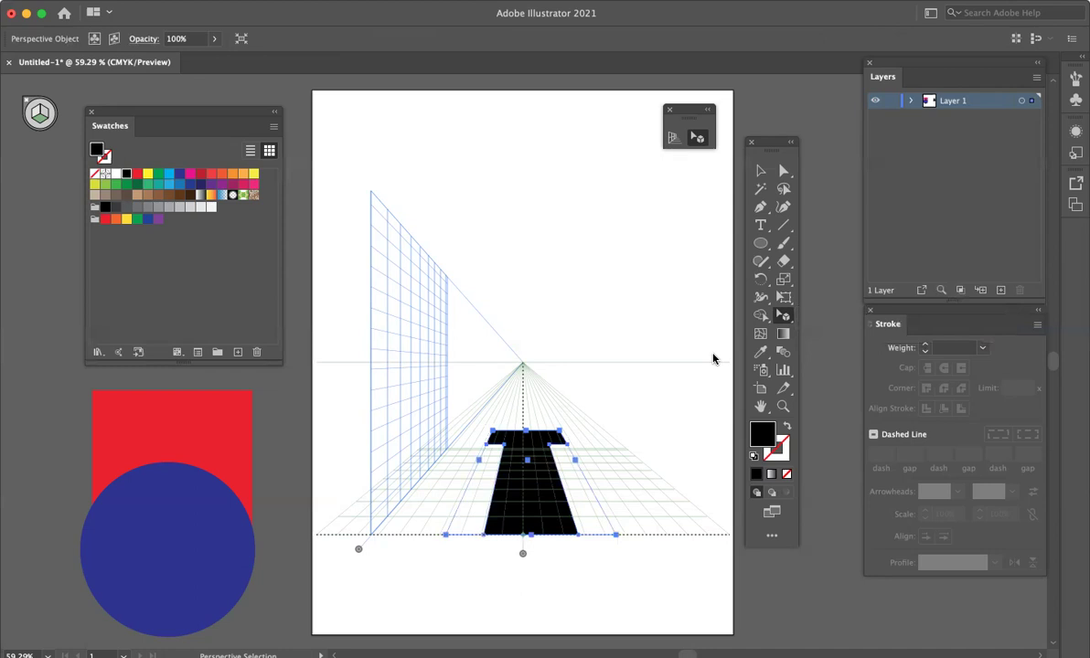
left_click(668, 292)
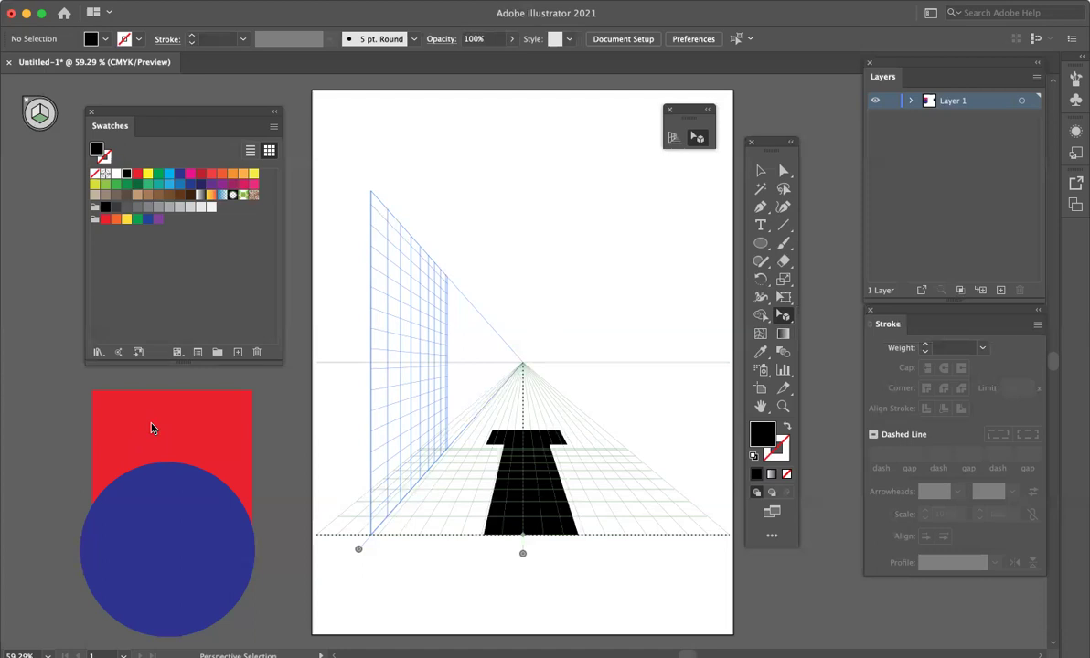
Bring the red square onto the artboard, attach it to the left wall plane, and stretch it taller.
key("v")
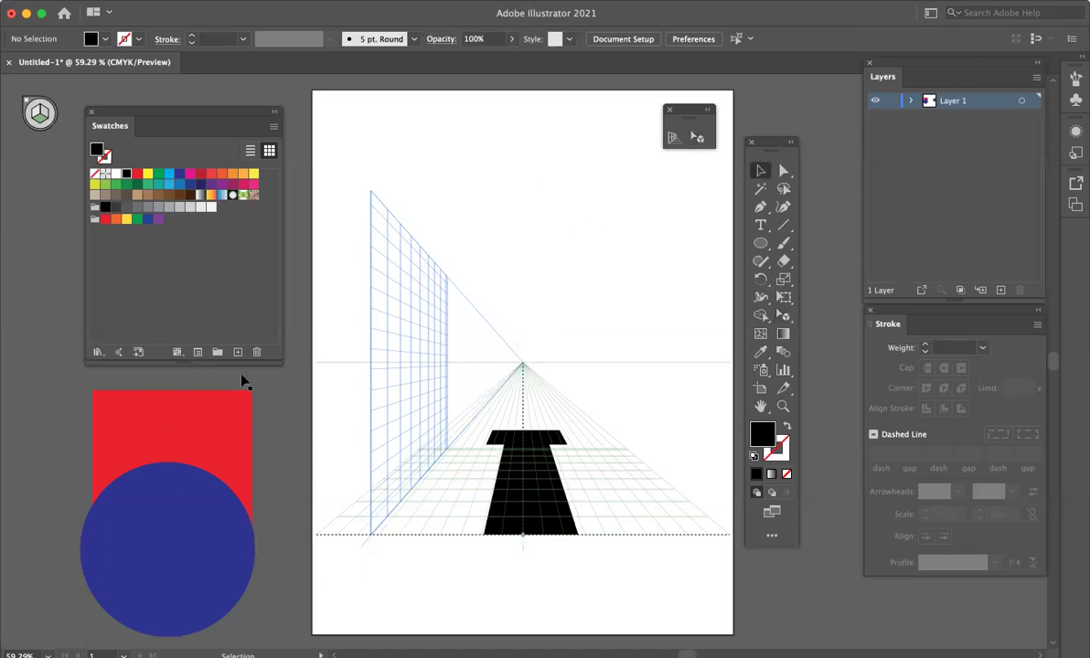
left_click(198, 424)
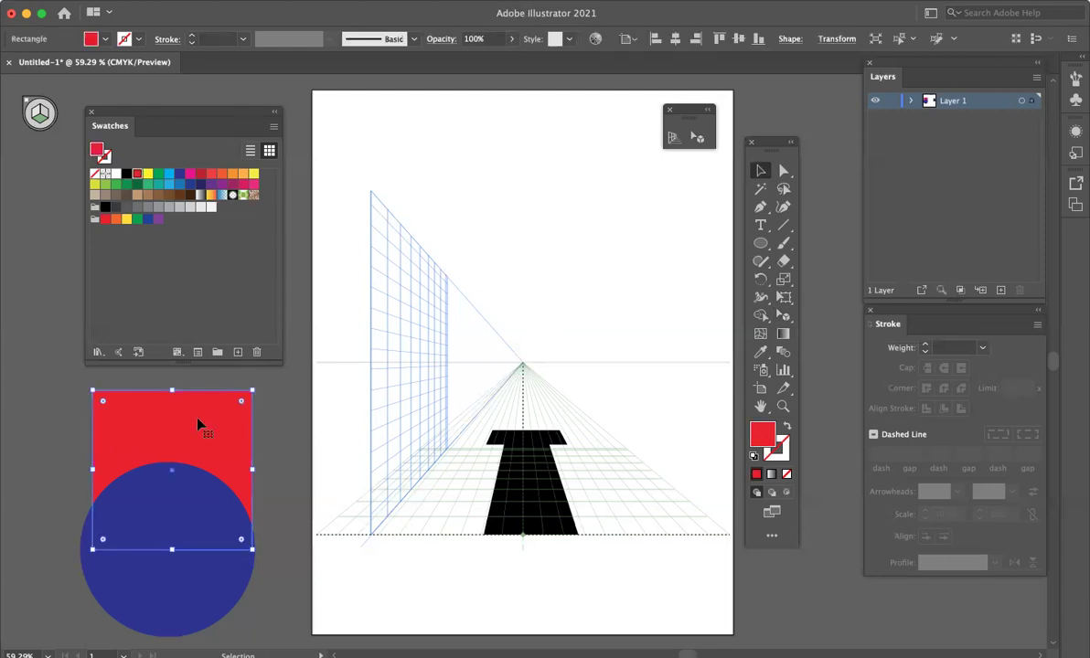
left_click_drag(199, 424, 636, 203)
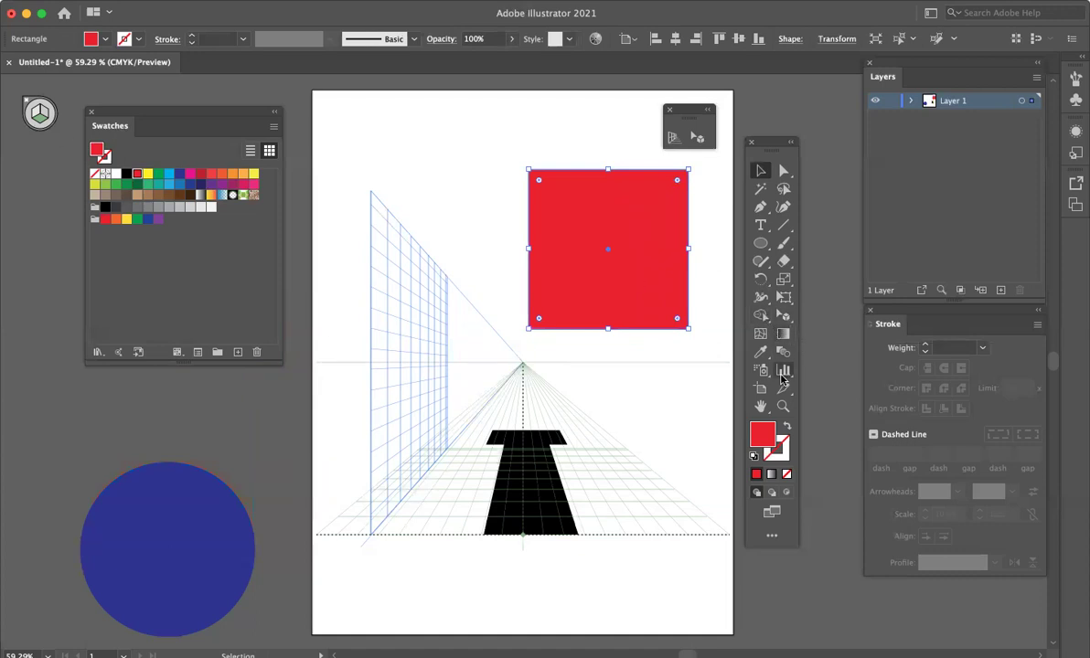
left_click(784, 316)
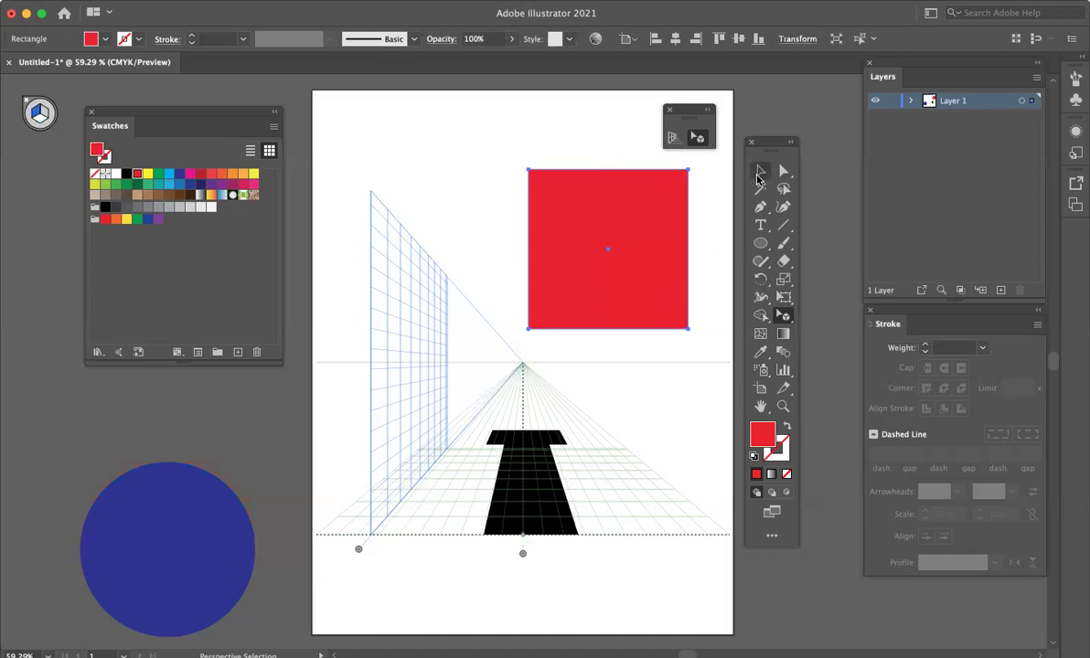
left_click_drag(627, 258, 420, 421)
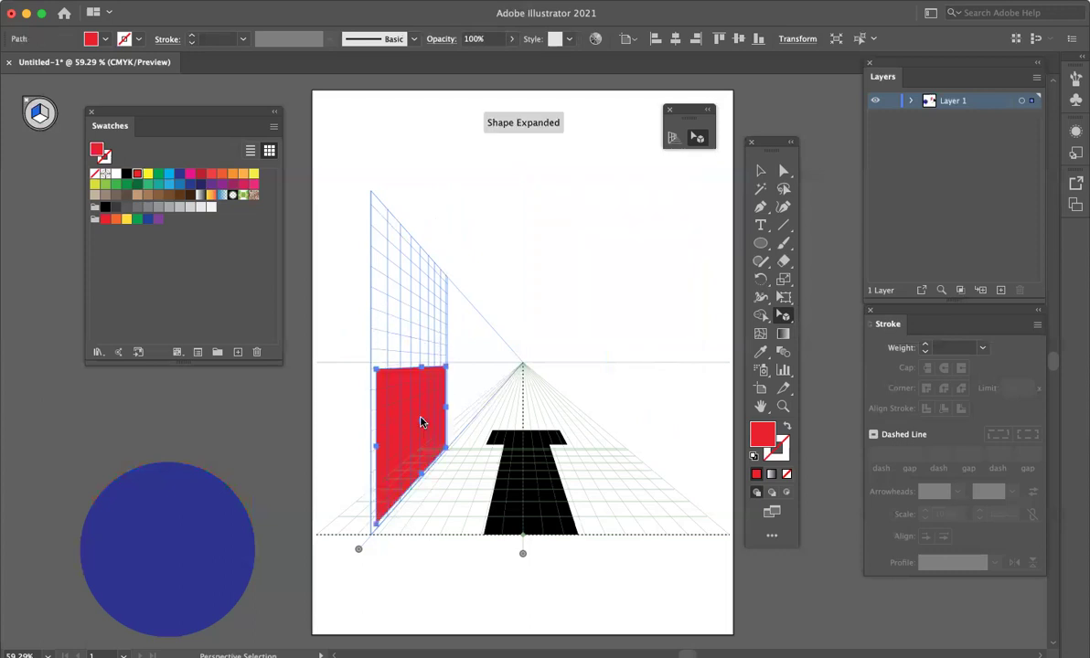
left_click_drag(421, 368, 405, 260)
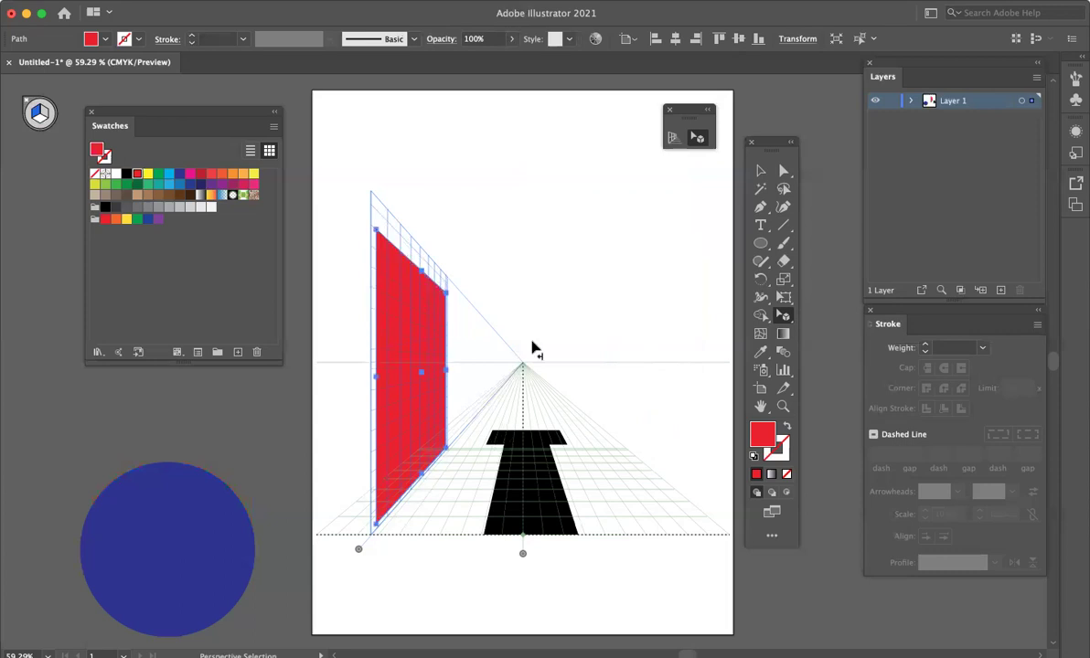
left_click(563, 257)
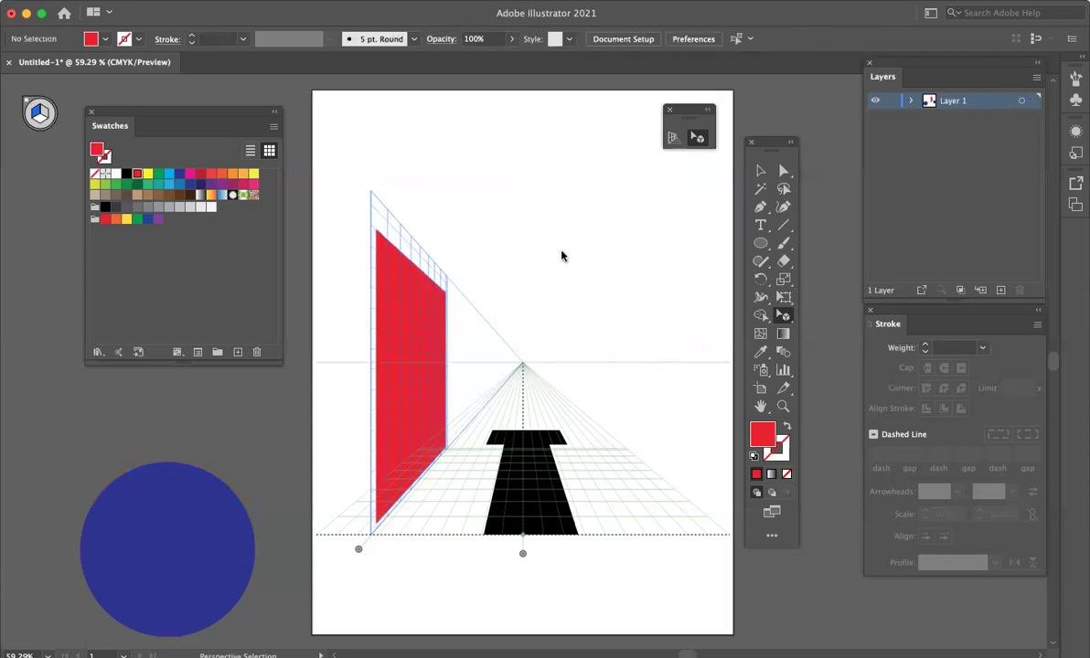
Hide the perspective grid with View > Perspective Grid > Hide Grid.
left_click(352, 0)
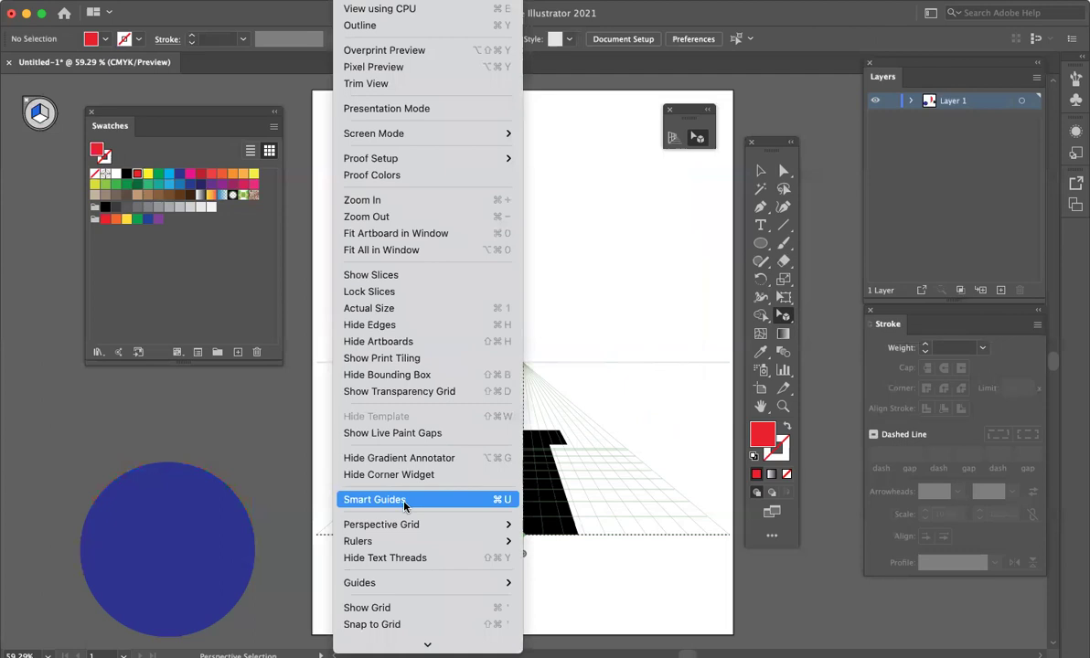
mouse_move(377, 524)
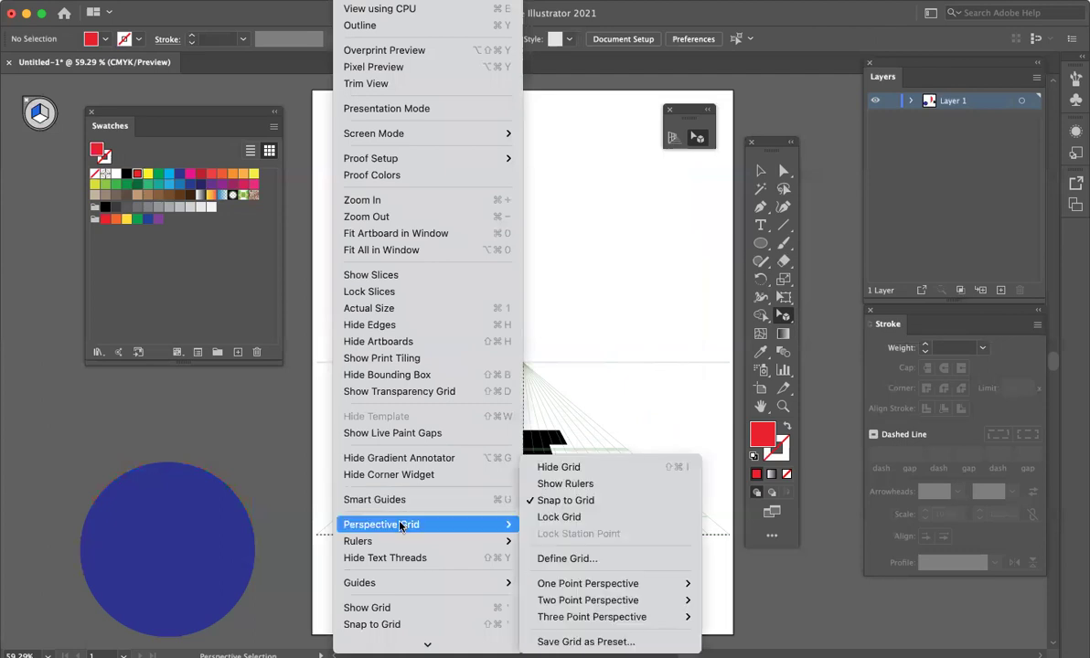
left_click(568, 467)
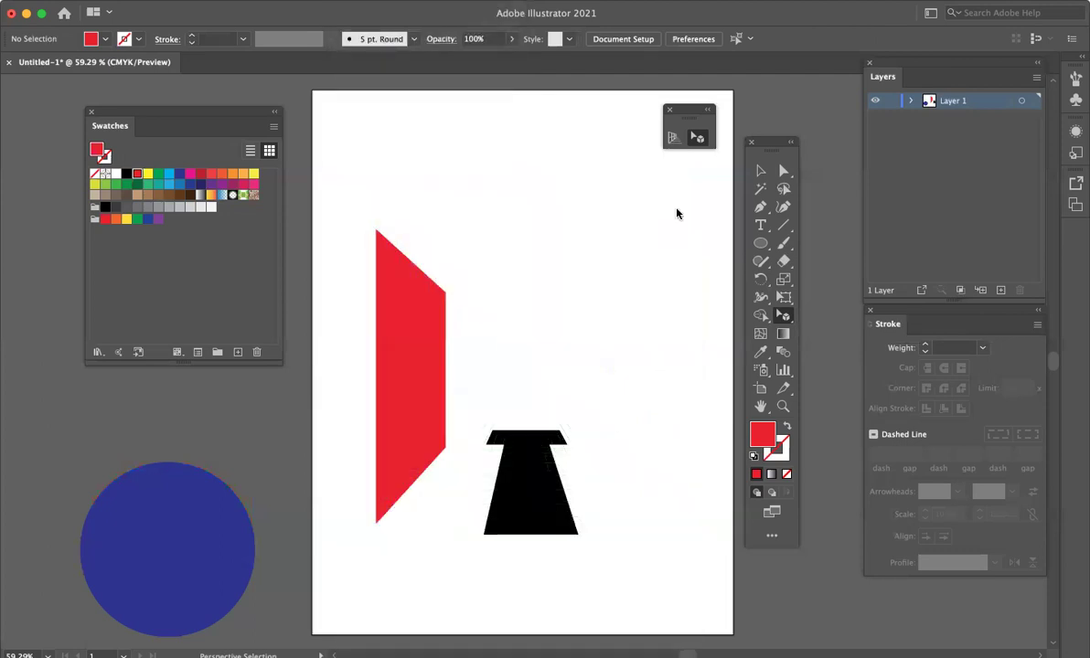
Move the T up and fill it red, then fill the wall shape orange.
key("v")
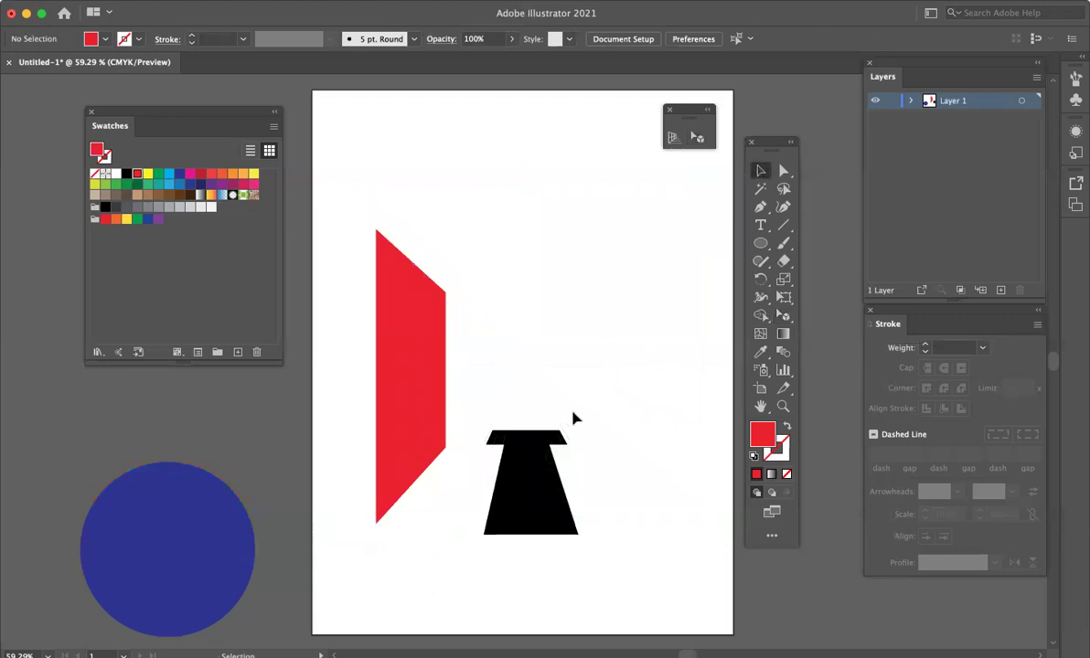
left_click_drag(521, 494, 515, 405)
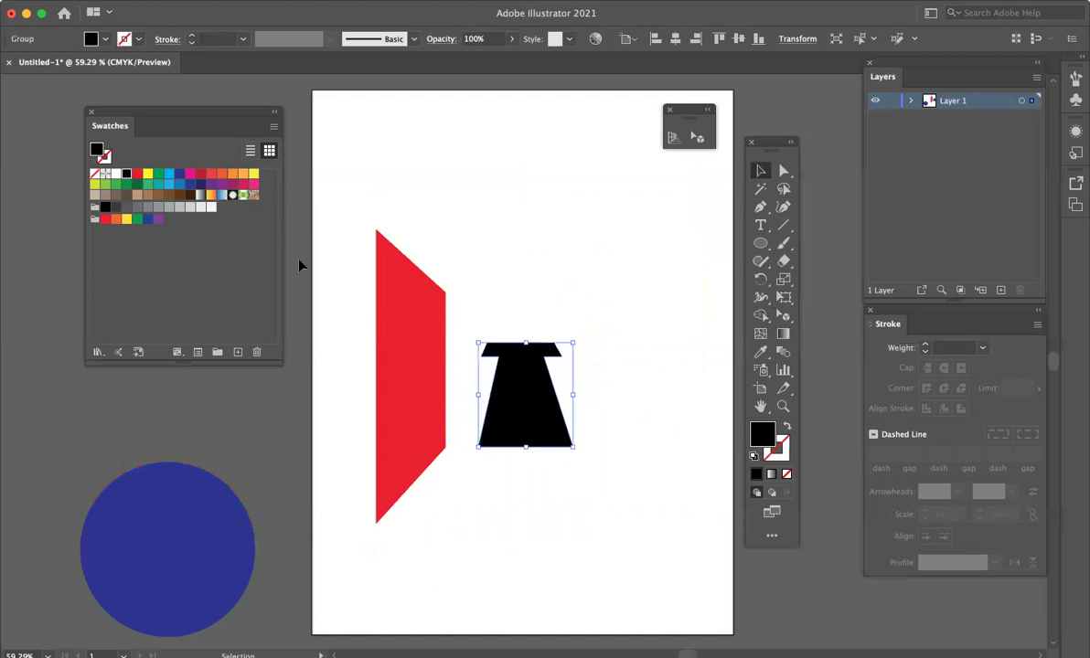
left_click(137, 174)
left_click(437, 370)
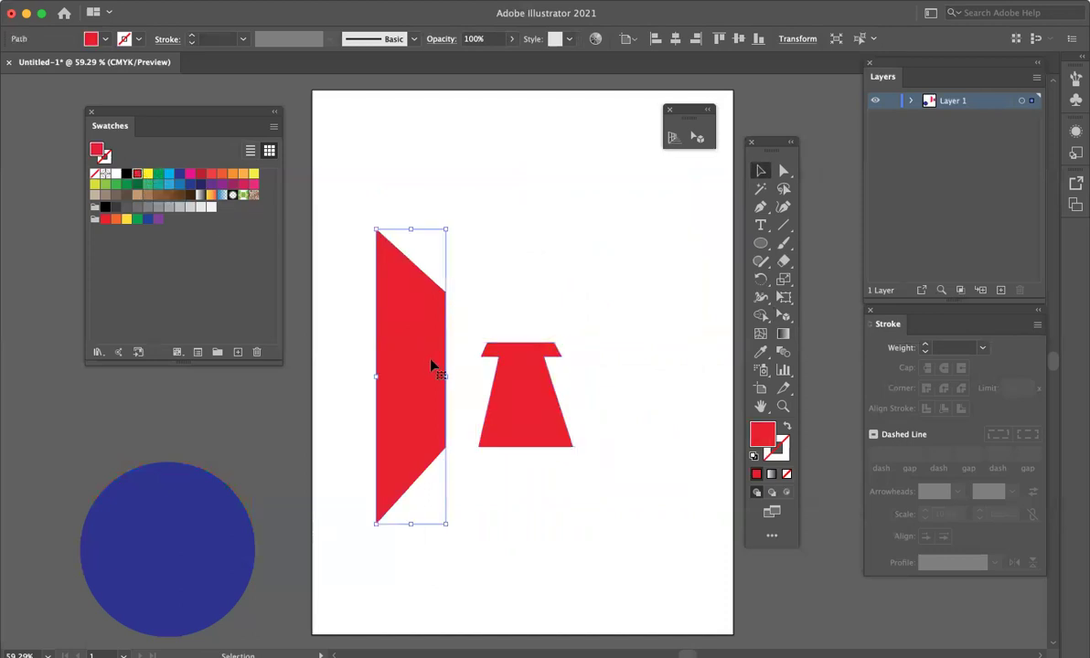
left_click(222, 174)
left_click(539, 251)
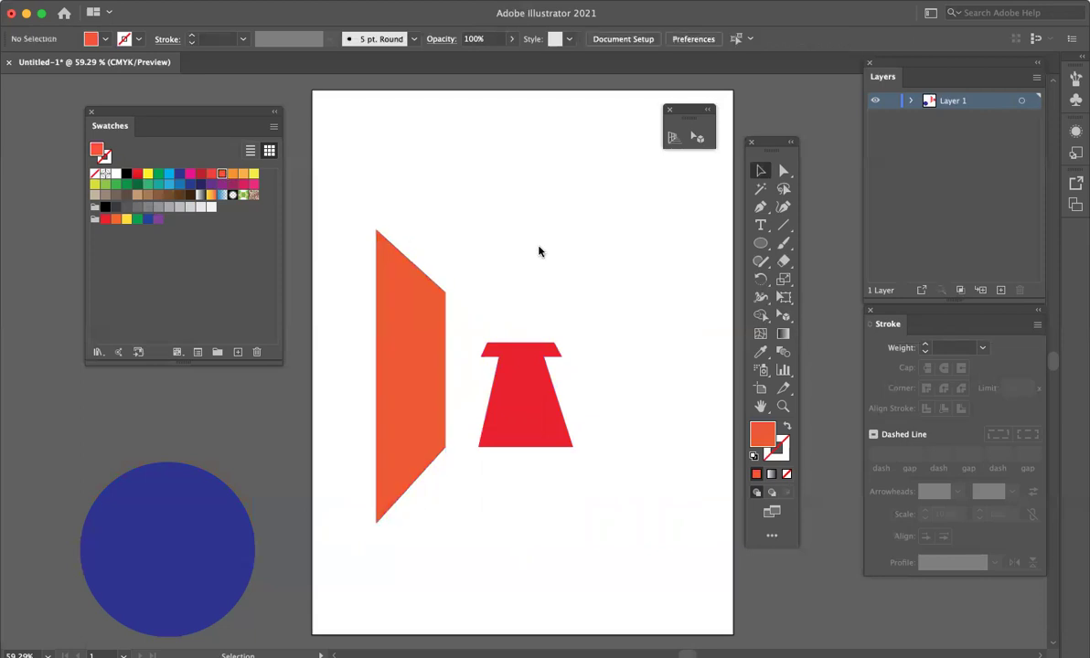
Shift the red T left so it sits against the orange wall shape.
left_click(527, 422)
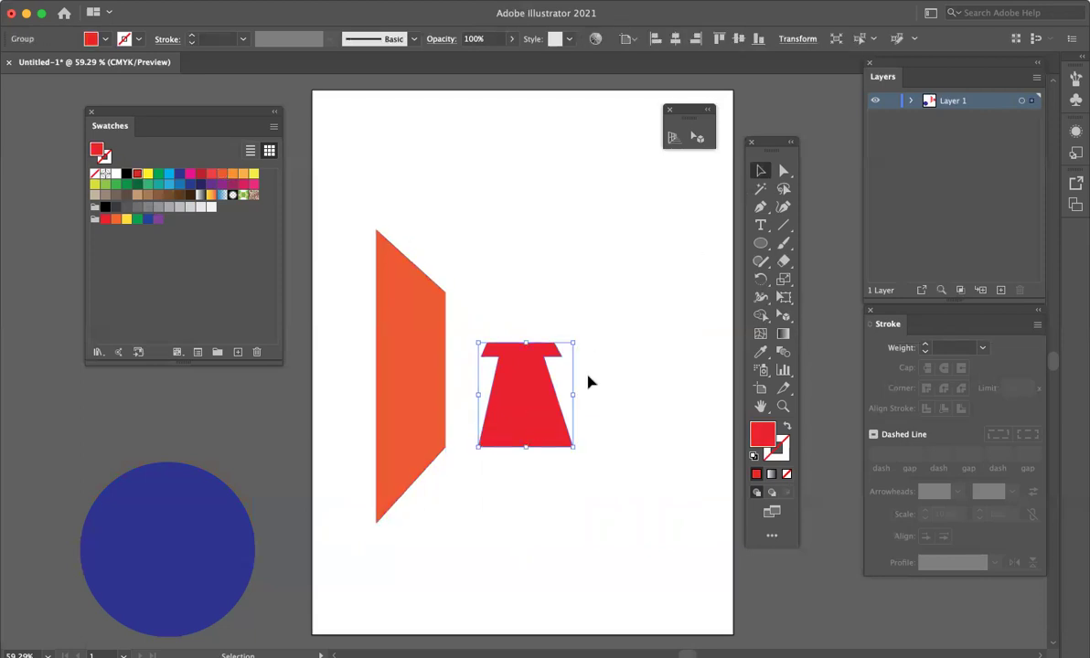
key("t")
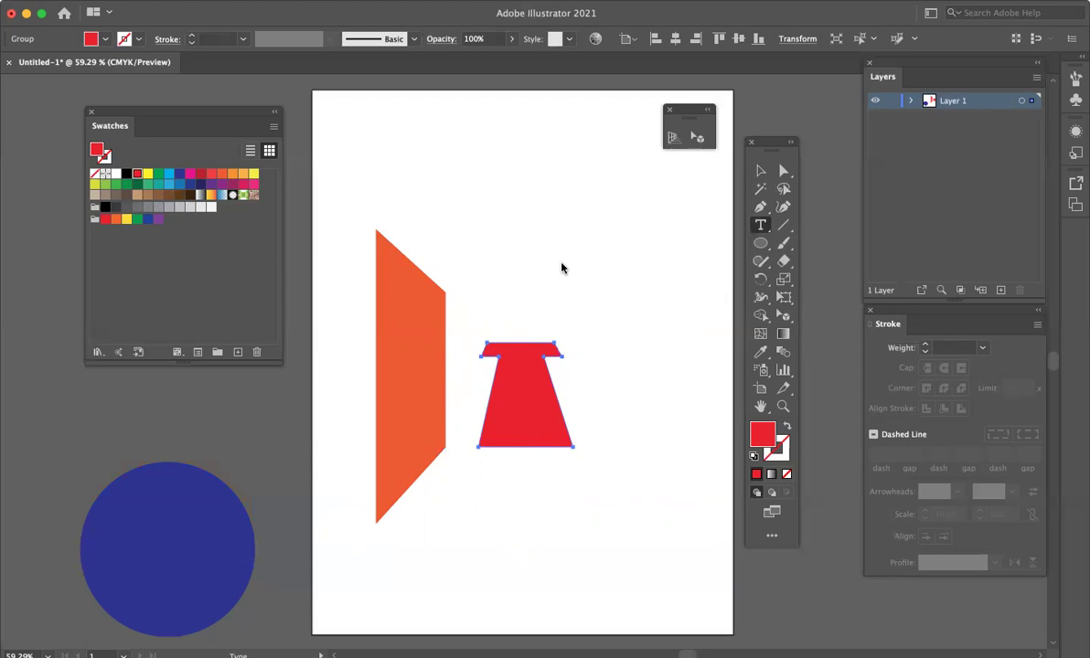
left_click(754, 176)
left_click(649, 251)
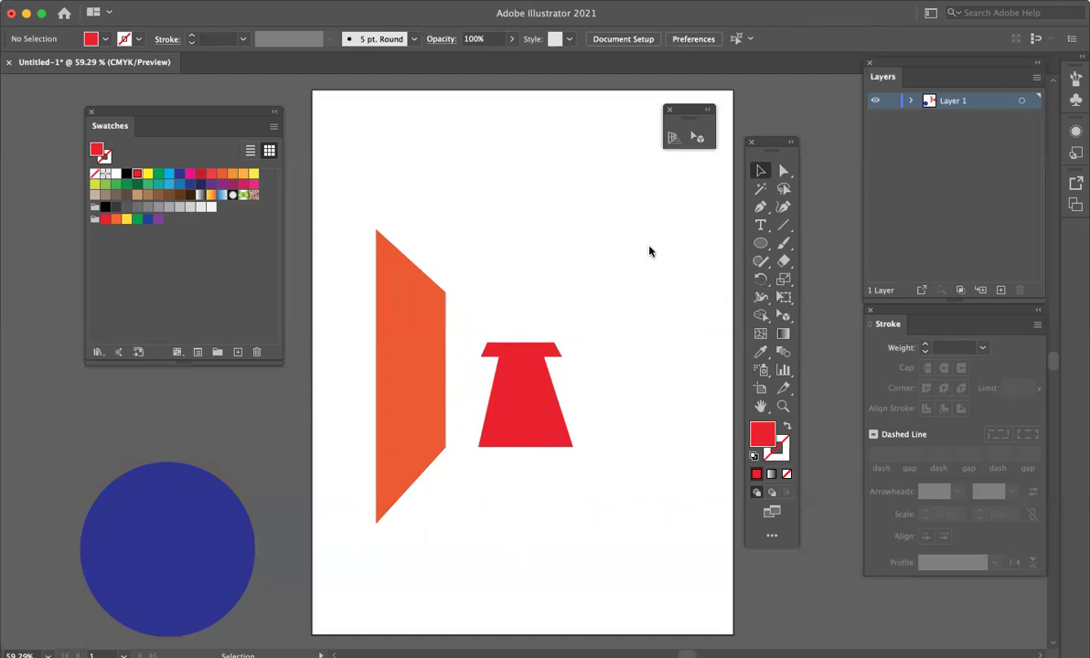
left_click_drag(533, 375, 494, 377)
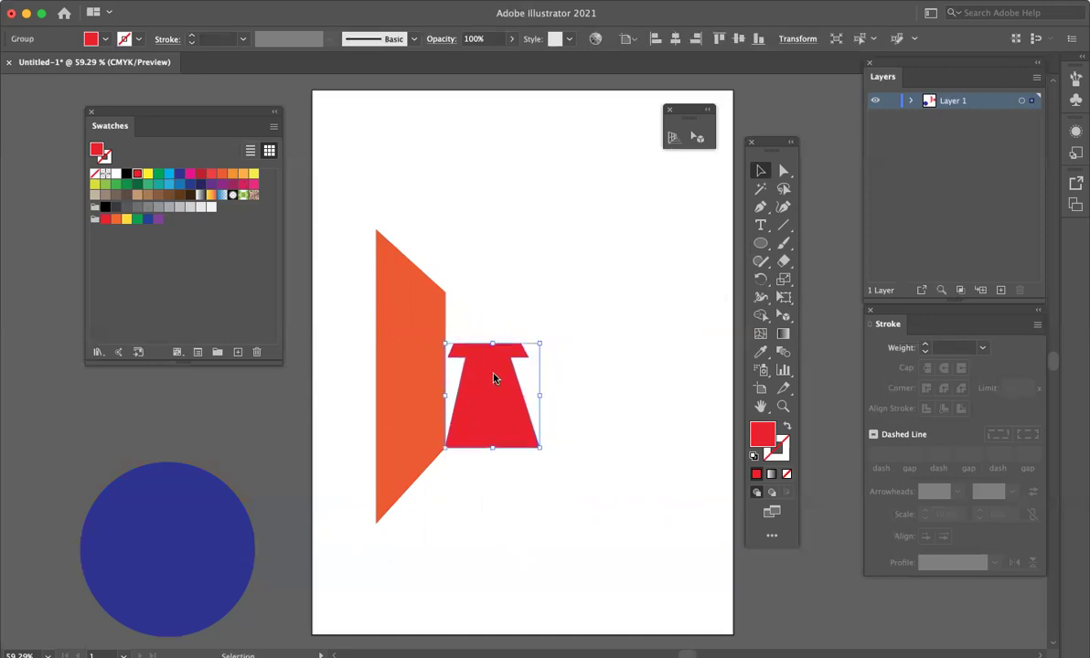
left_click(637, 384)
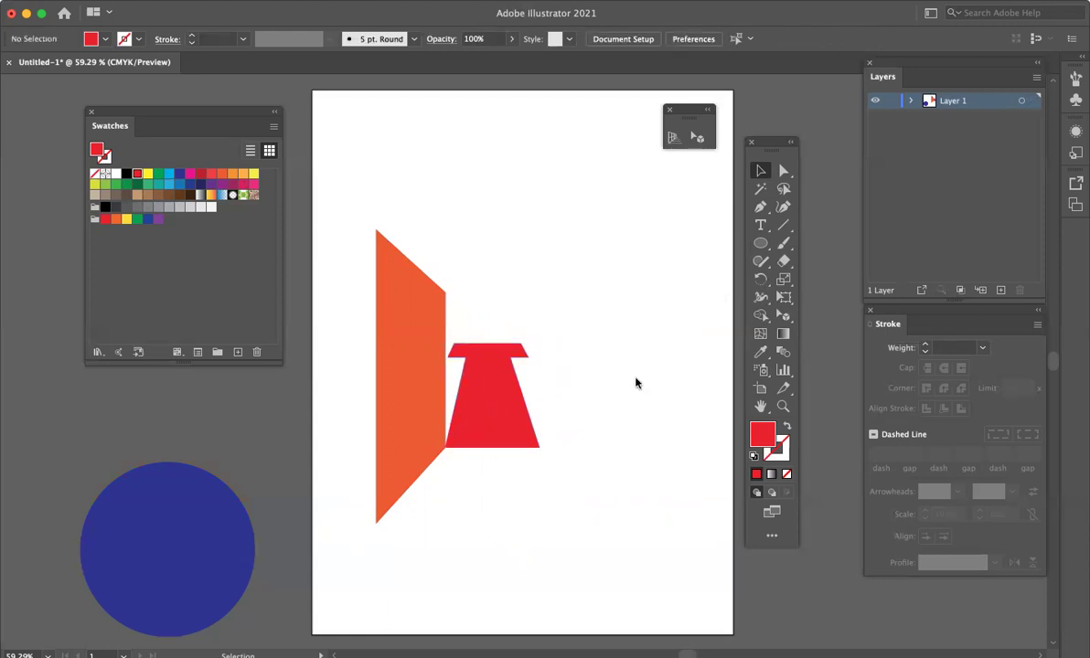